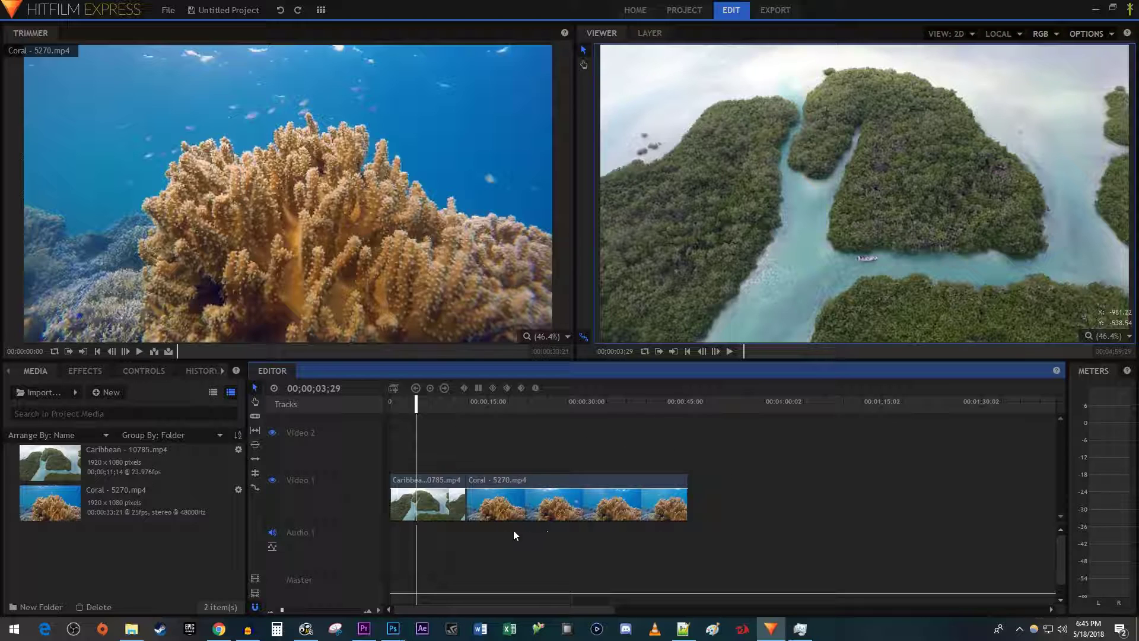
In the Effects panel, expand Transitions - Video and its Wipe folder to list Clock, Linear and Radial Wipe.
{"action": "left_click", "coordinate": [100, 372]}
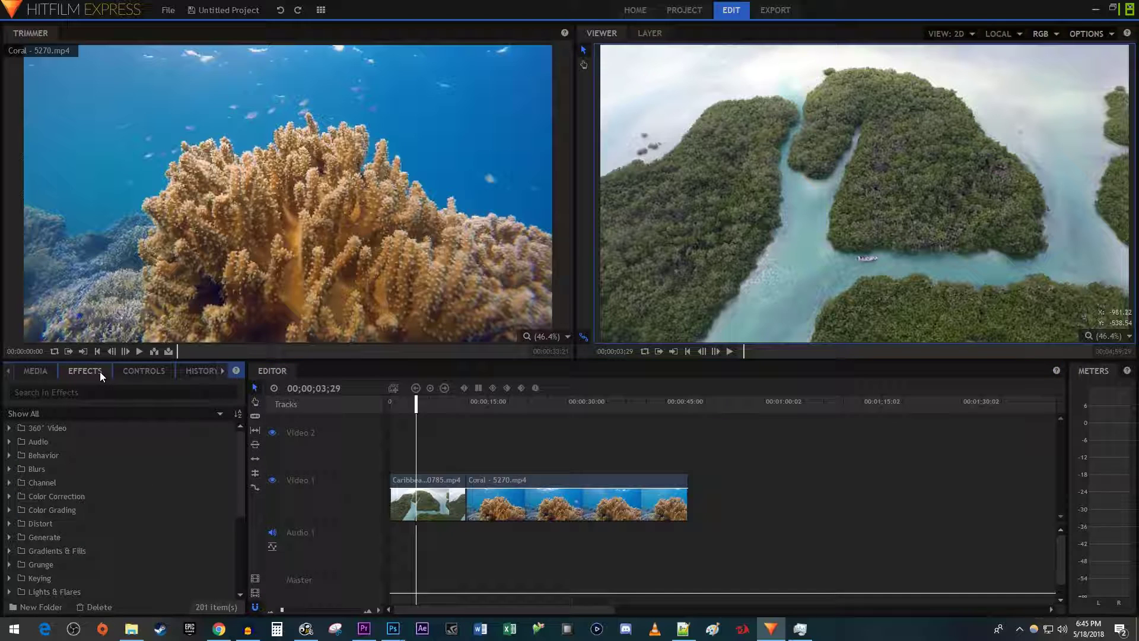
{"action": "scroll", "coordinate": [97, 501], "scroll_direction": "down", "scroll_amount": 5}
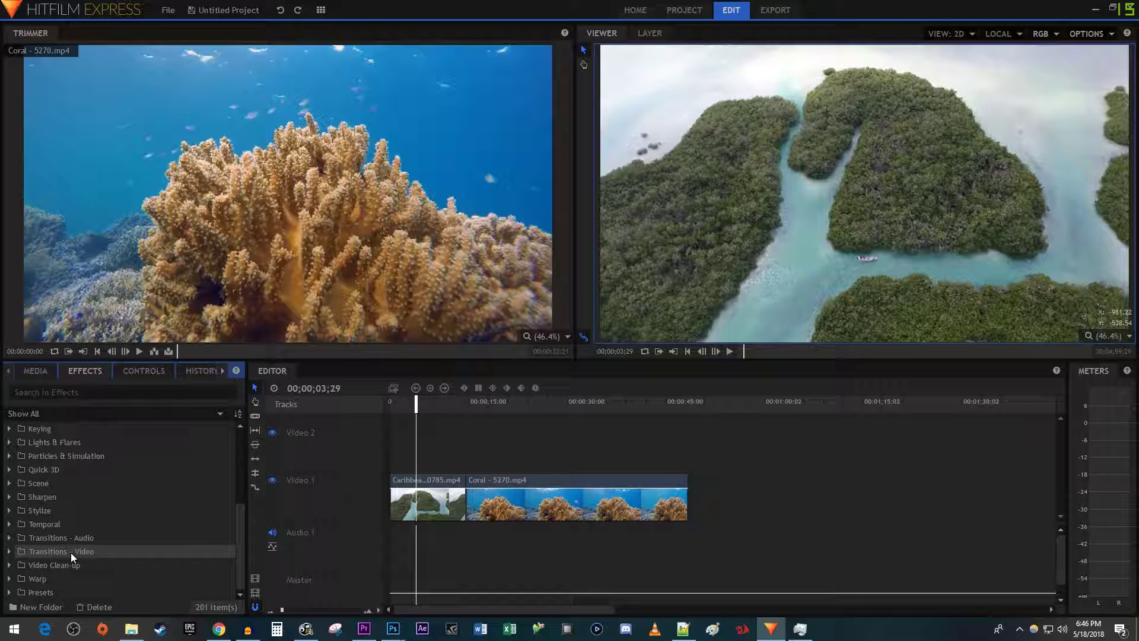
{"action": "left_click", "coordinate": [28, 548]}
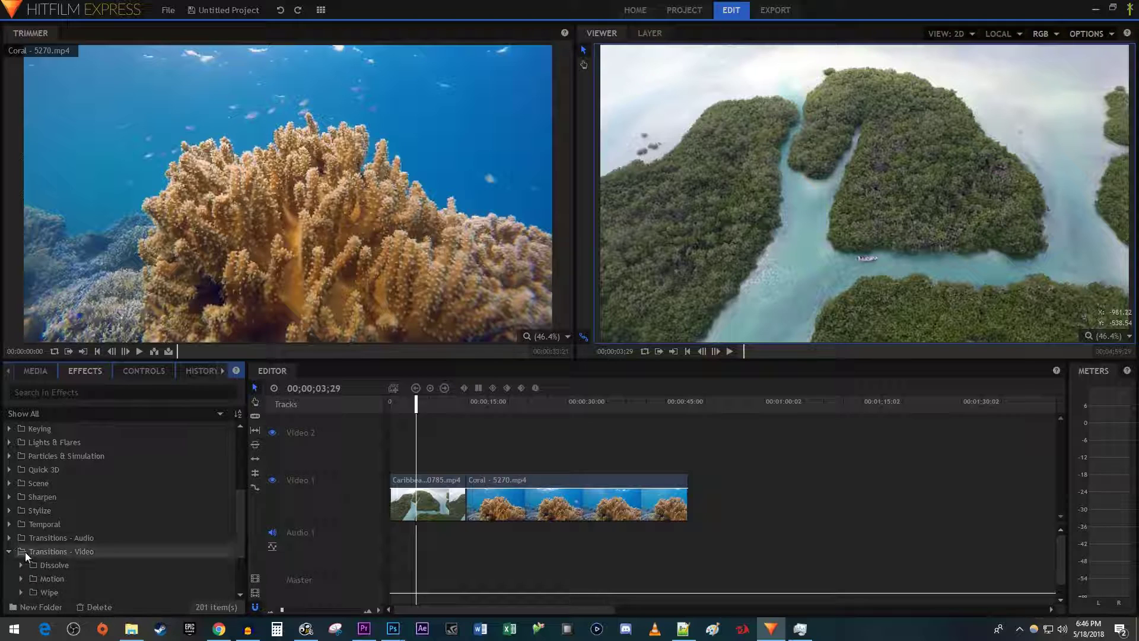
{"action": "scroll", "coordinate": [75, 569], "scroll_direction": "down", "scroll_amount": 2}
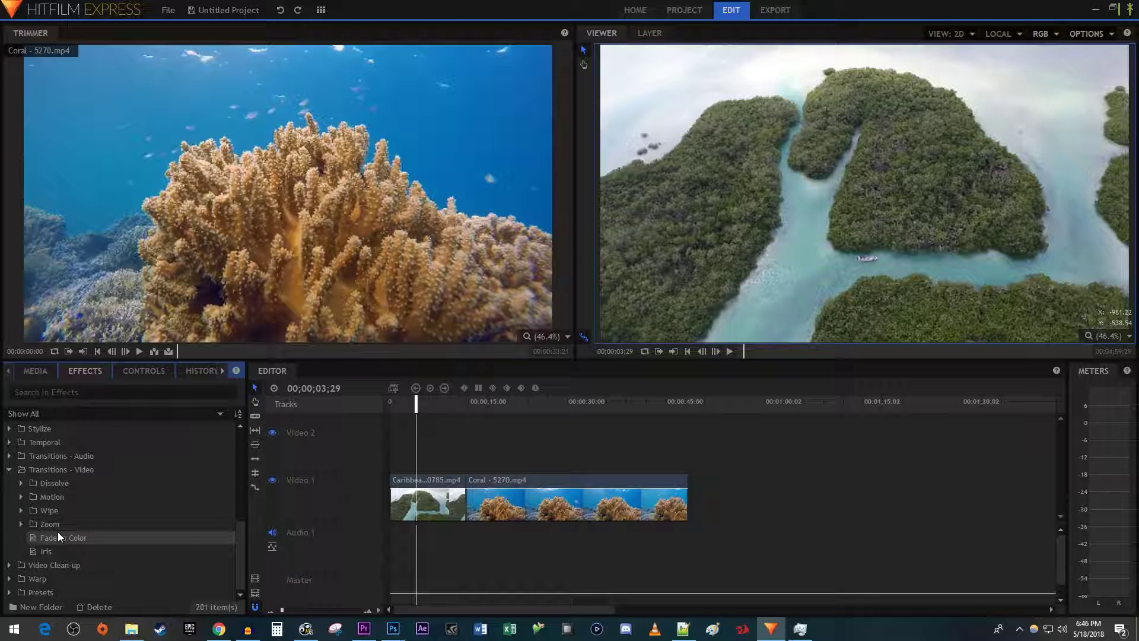
{"action": "left_click", "coordinate": [24, 508]}
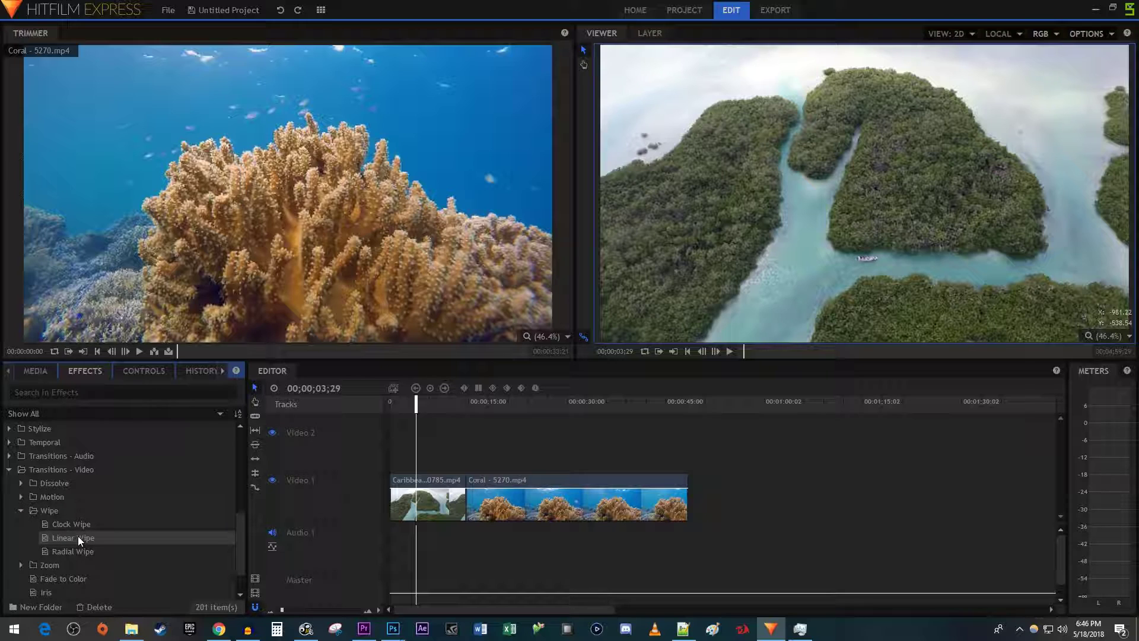
Drop Linear Wipe onto the Video 1 cut between the Caribbean and Coral clips.
{"action": "left_click_drag", "start_coordinate": [77, 536], "coordinate": [467, 493]}
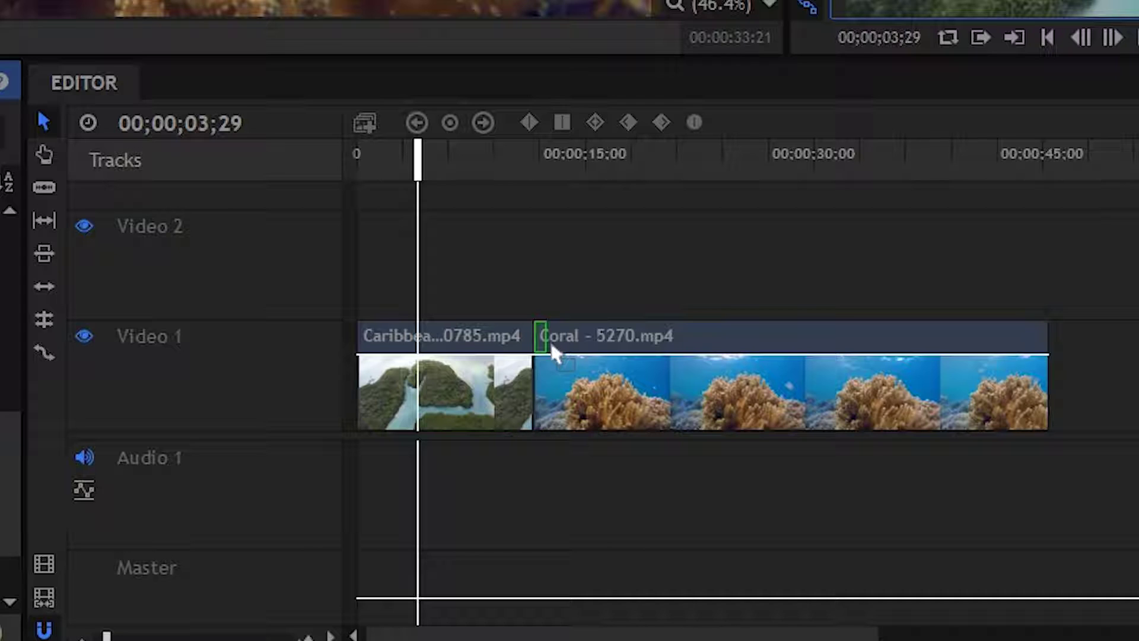
{"action": "left_click_drag", "start_coordinate": [550, 341], "coordinate": [526, 355]}
{"action": "left_click_drag", "start_coordinate": [543, 351], "coordinate": [537, 347]}
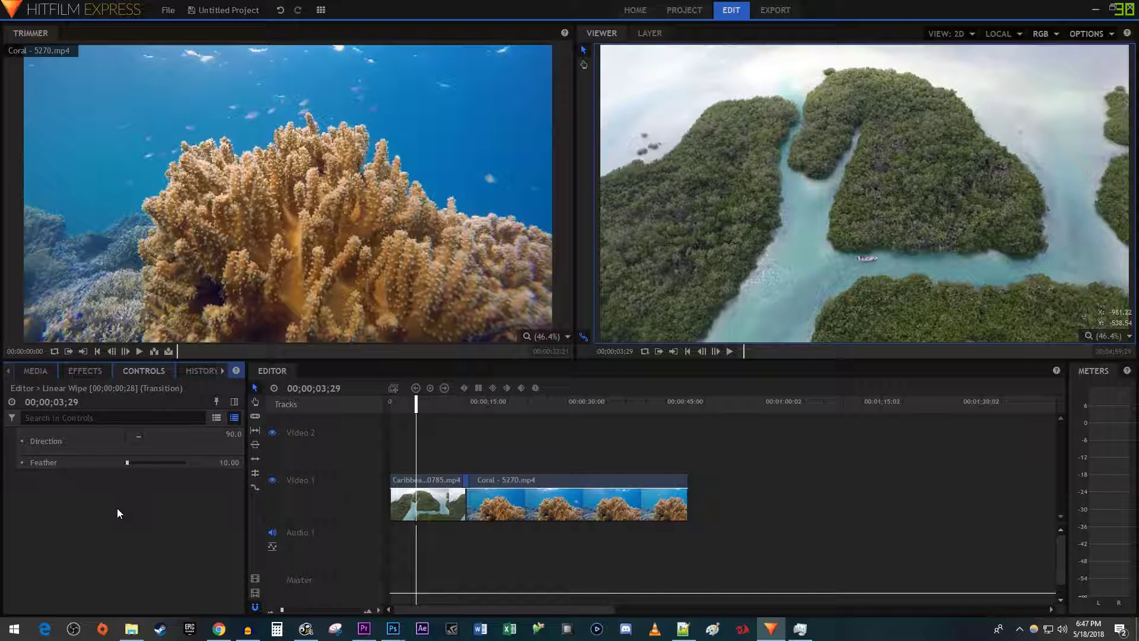
Give the Linear Wipe direction 135 and feather 15.97, then play it from just before the cut.
{"action": "left_click", "coordinate": [138, 440]}
{"action": "left_click_drag", "start_coordinate": [132, 461], "coordinate": [127, 462]}
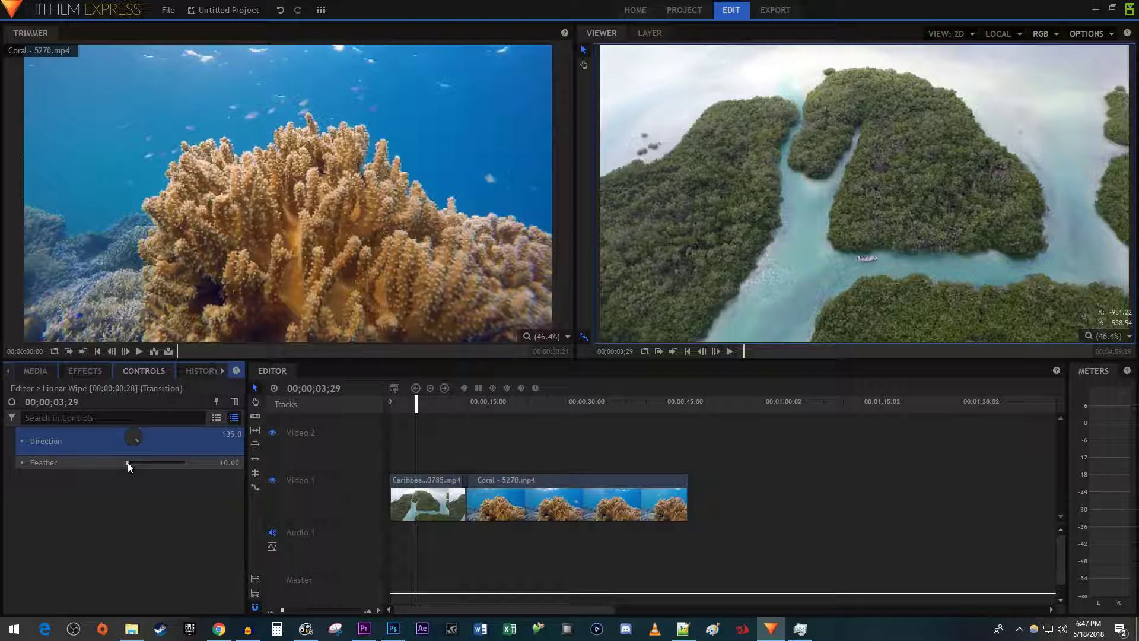
{"action": "left_click", "coordinate": [461, 400]}
{"action": "key", "text": "space"}
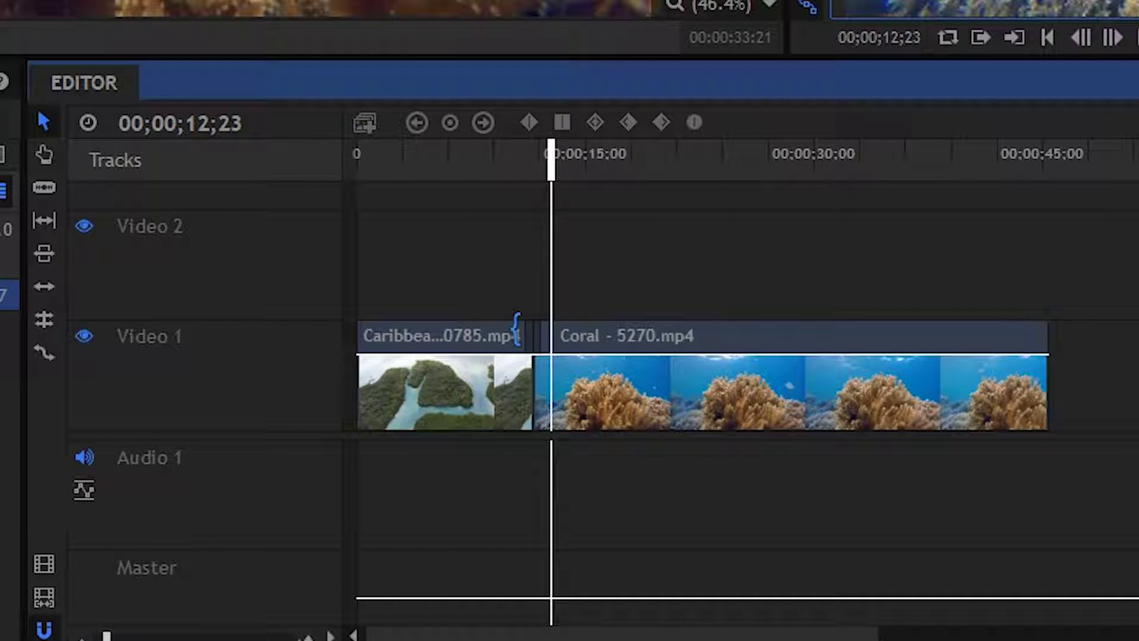
Trim 24 frames off the right edge of the Caribbean clip.
{"action": "mouse_move", "coordinate": [520, 334]}
{"action": "left_mouse_down"}
{"action": "mouse_move", "coordinate": [506, 331]}
{"action": "mouse_move", "coordinate": [554, 337]}
{"action": "left_mouse_up"}
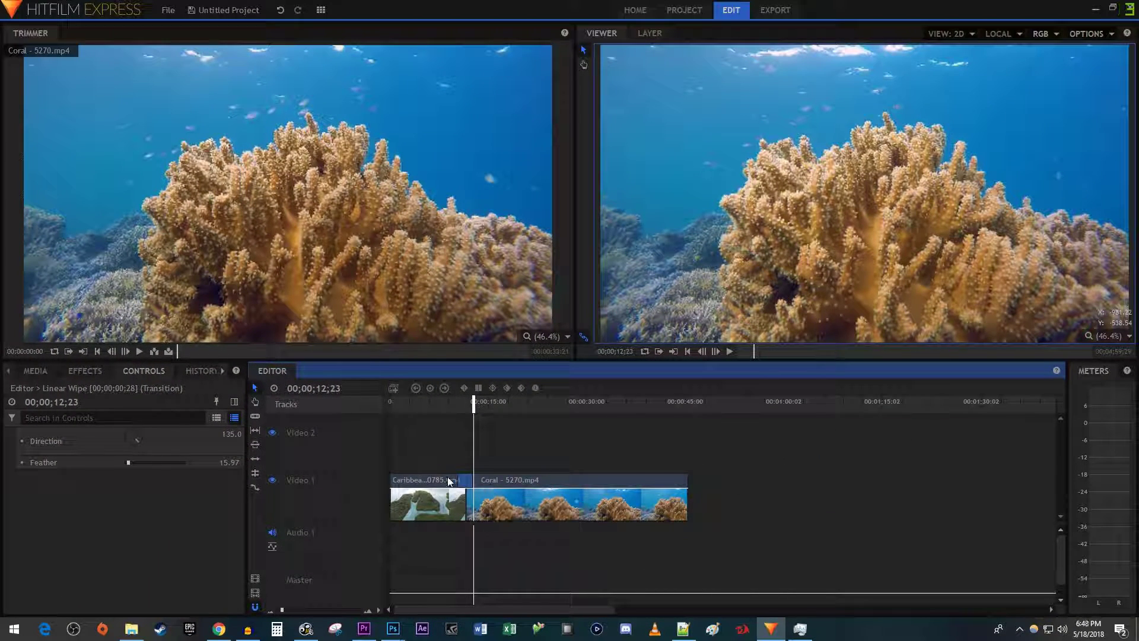
Drag another Linear Wipe from the Effects library onto the Caribbean clip's start.
{"action": "left_click", "coordinate": [104, 369]}
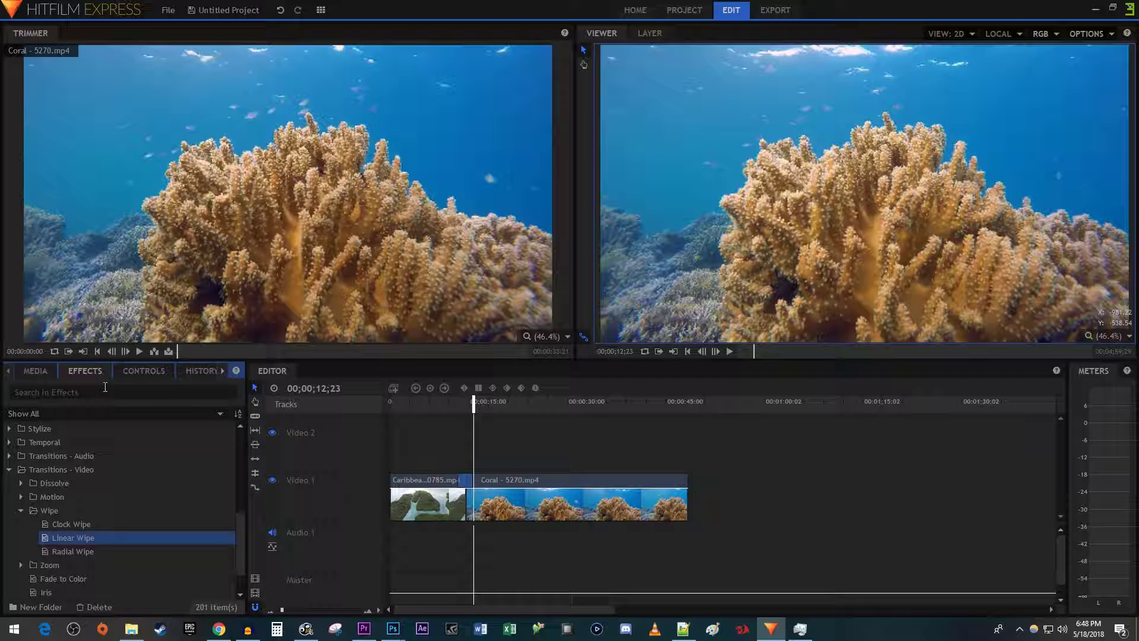
{"action": "left_click_drag", "start_coordinate": [75, 536], "coordinate": [389, 487]}
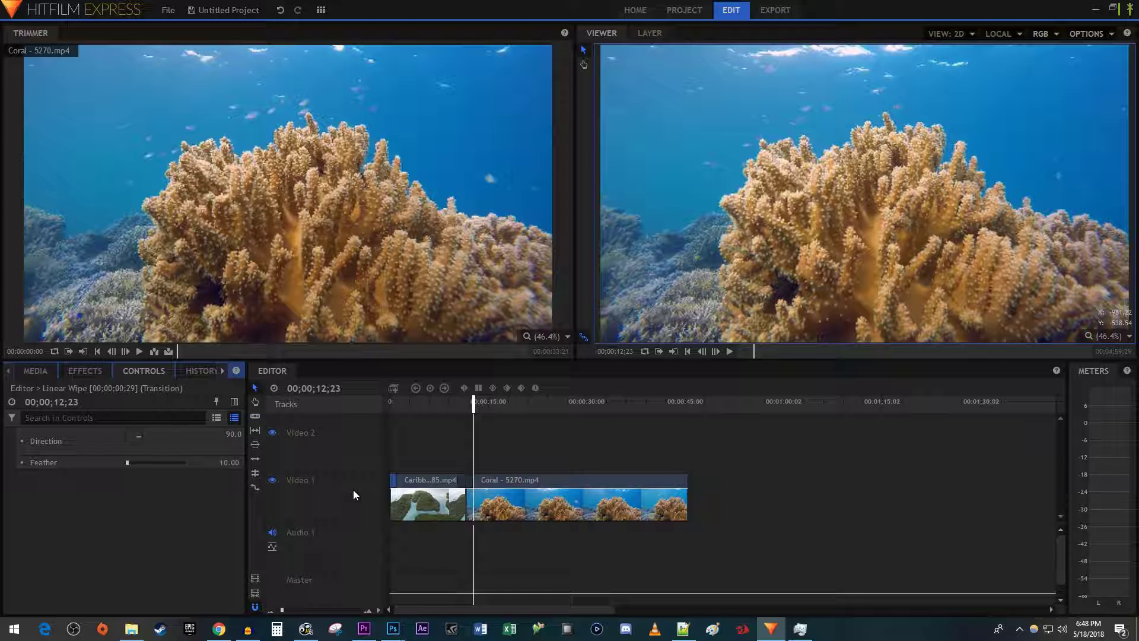